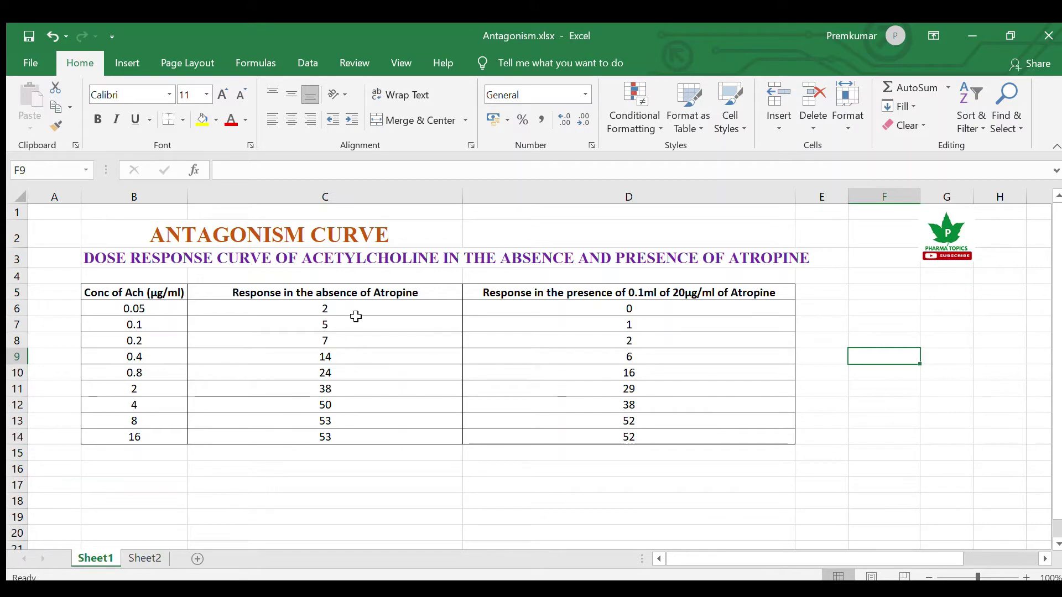
Step: Copy the without-atropine responses C6:C14 from Sheet1 into column A starting at Sheet2 C3
drag(355, 310, 357, 434)
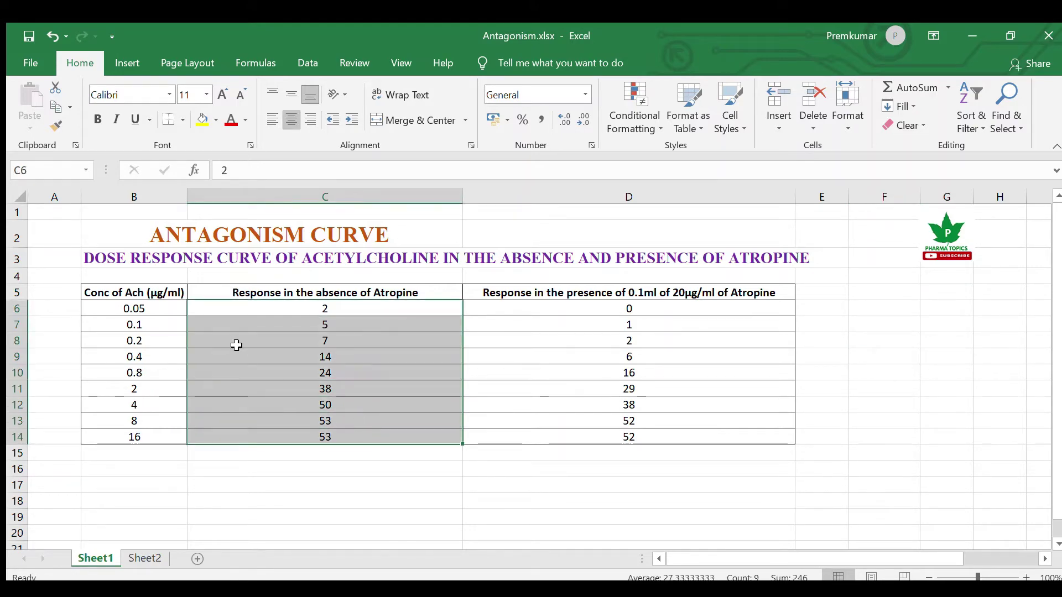
key(ctrl+c)
click(144, 559)
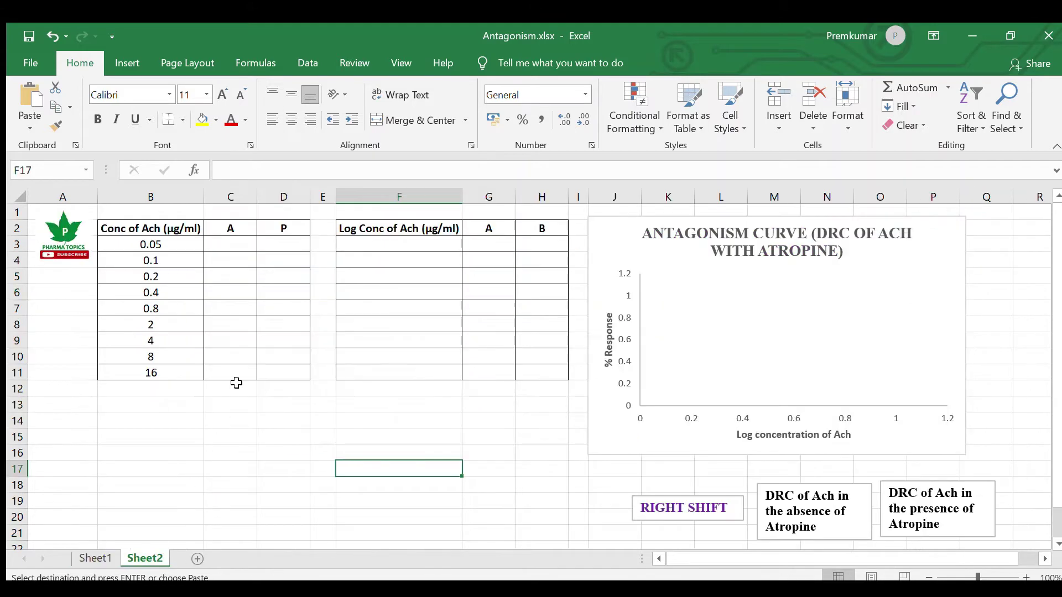
click(234, 246)
key(ctrl+v)
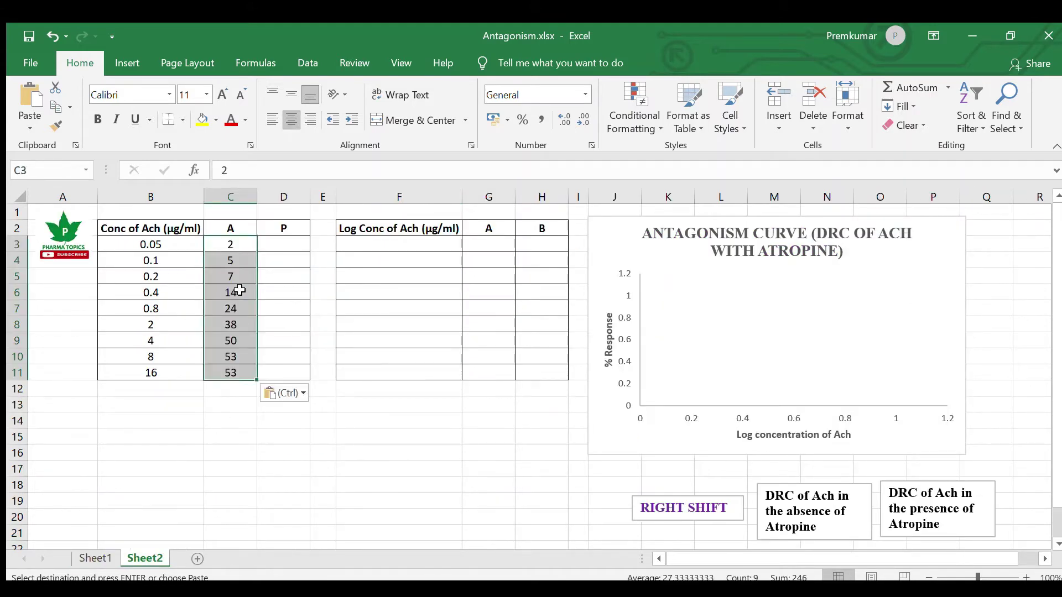
Step: Copy the with-atropine responses D6:D14 from Sheet1 into column P starting at Sheet2 D3
click(95, 559)
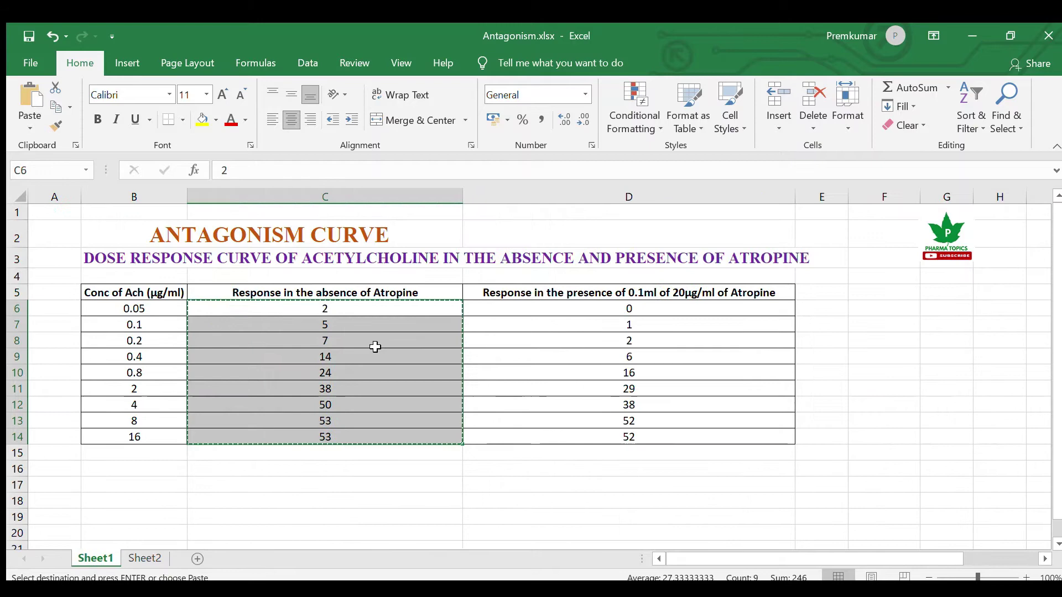
drag(575, 308, 600, 434)
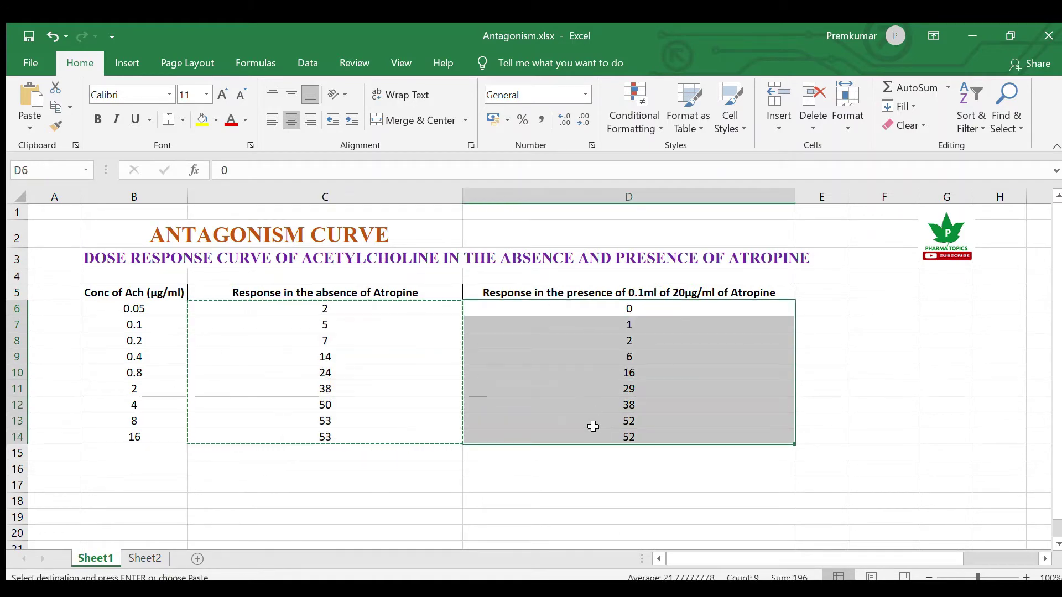
click(145, 559)
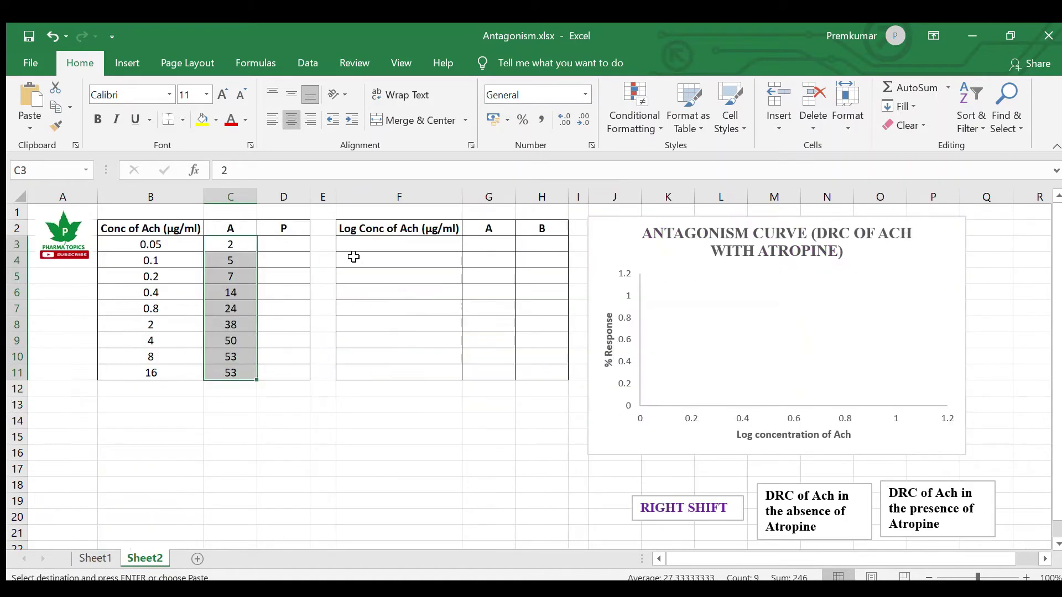
click(289, 244)
key(ctrl+v)
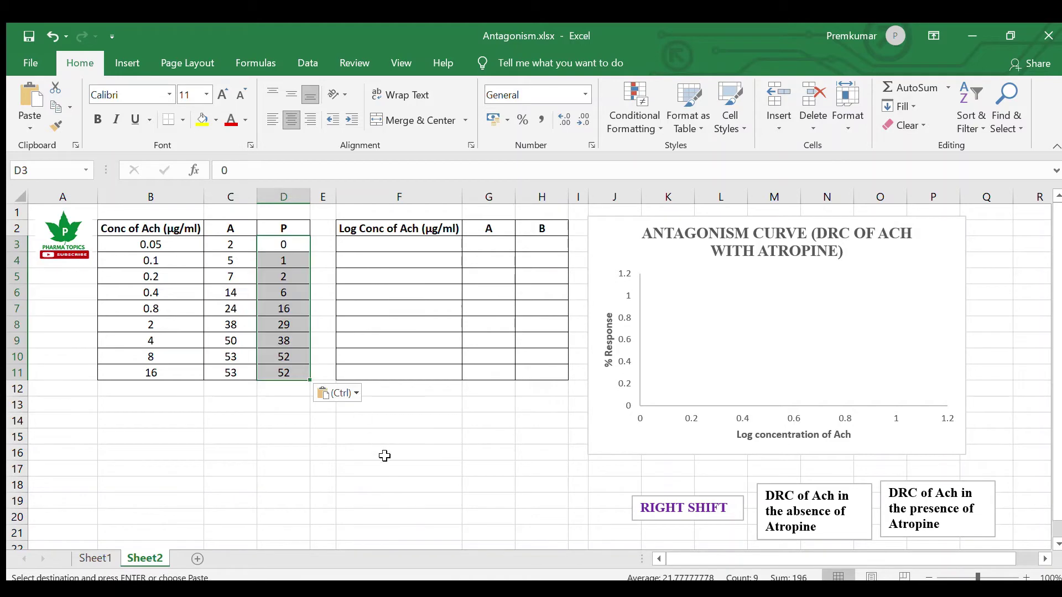
click(385, 456)
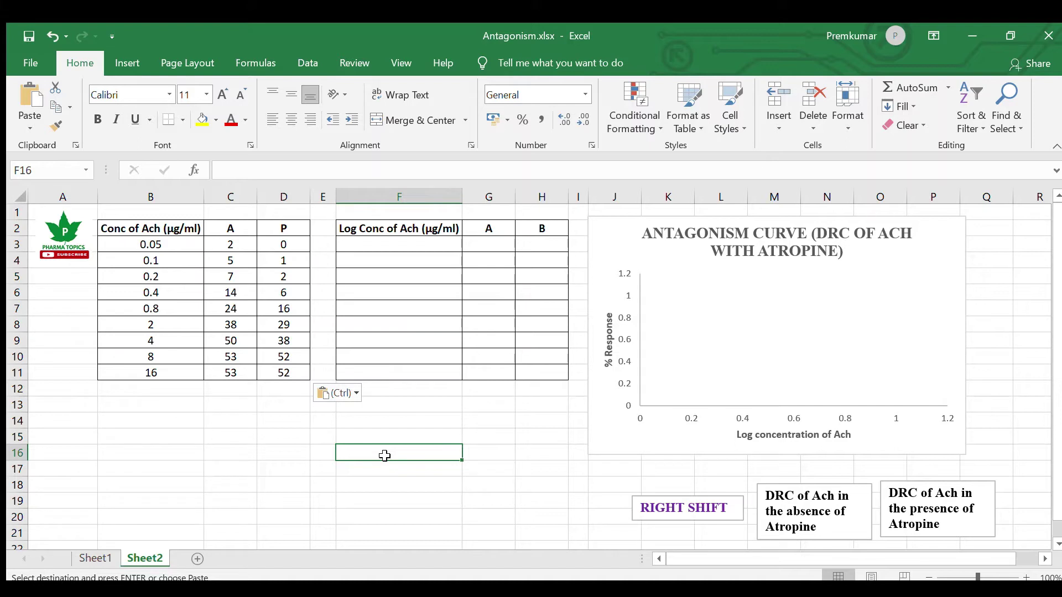
Step: Enter =LOG(B3,10) in F3 and fill it down to F11
click(412, 246)
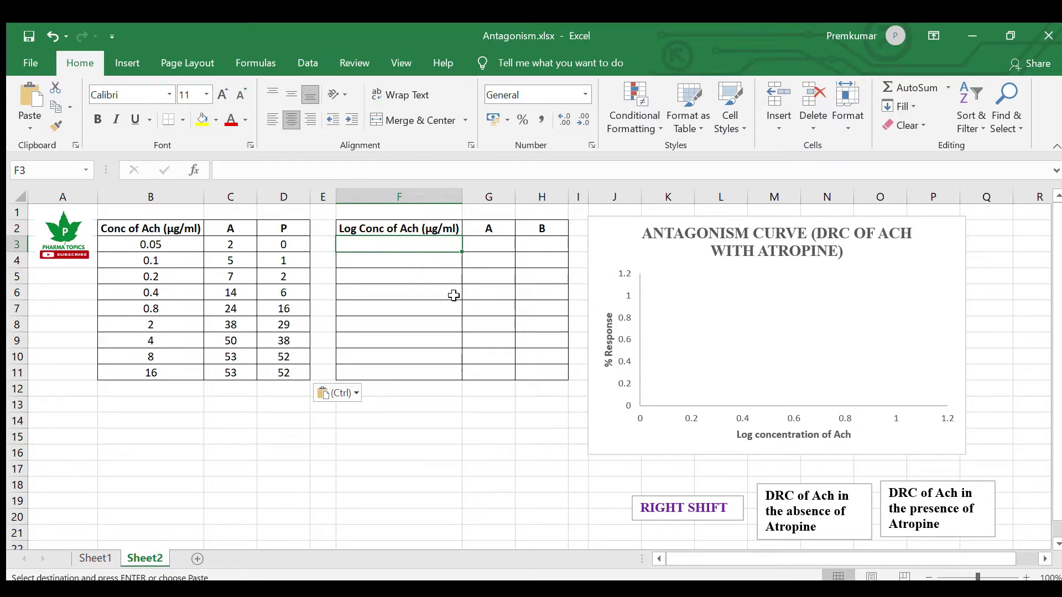
text(=log)
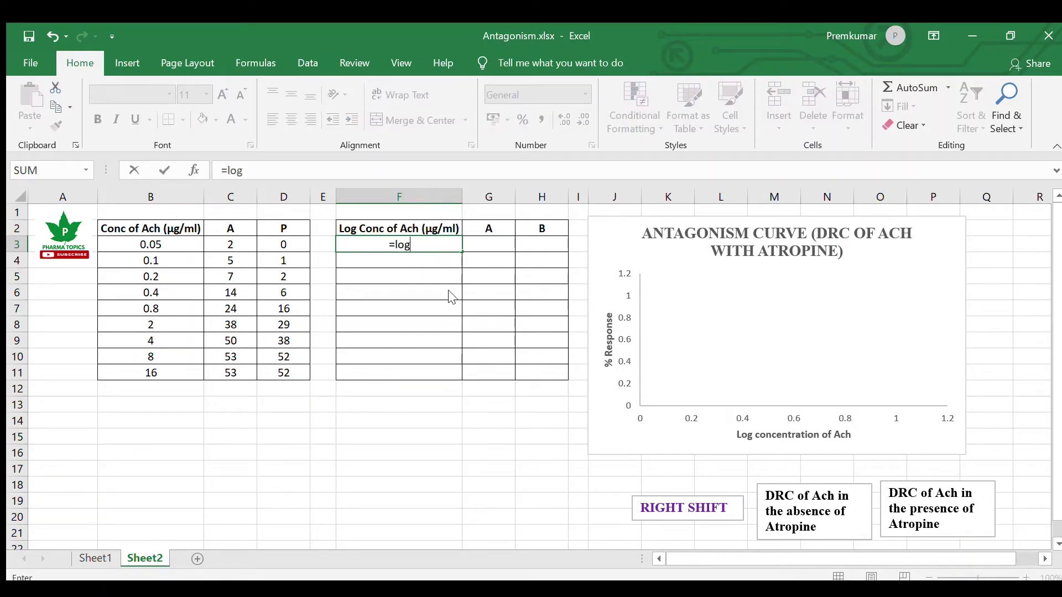
text(()
click(183, 247)
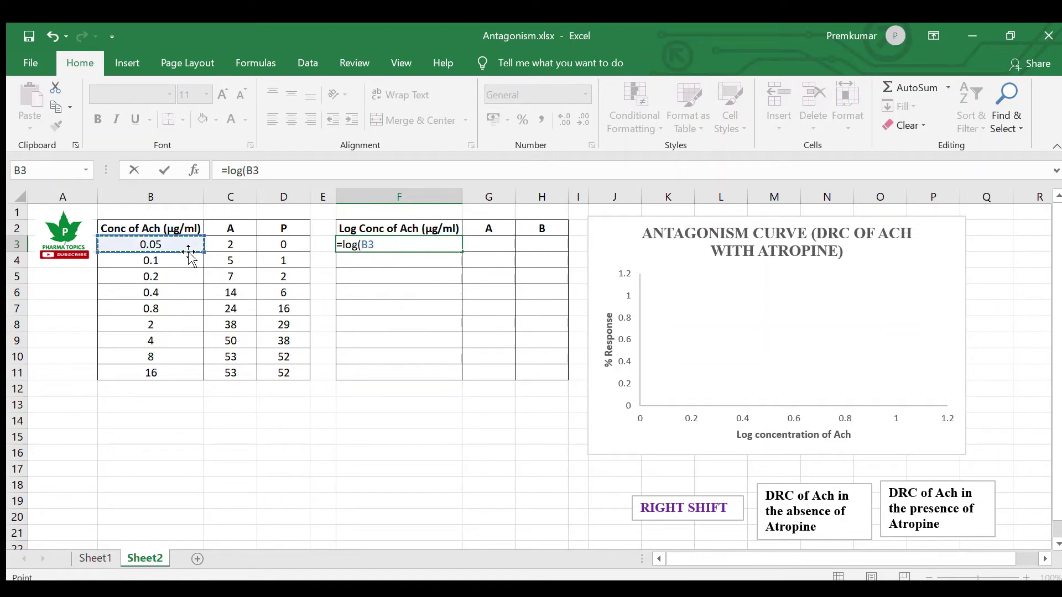
text(,10)
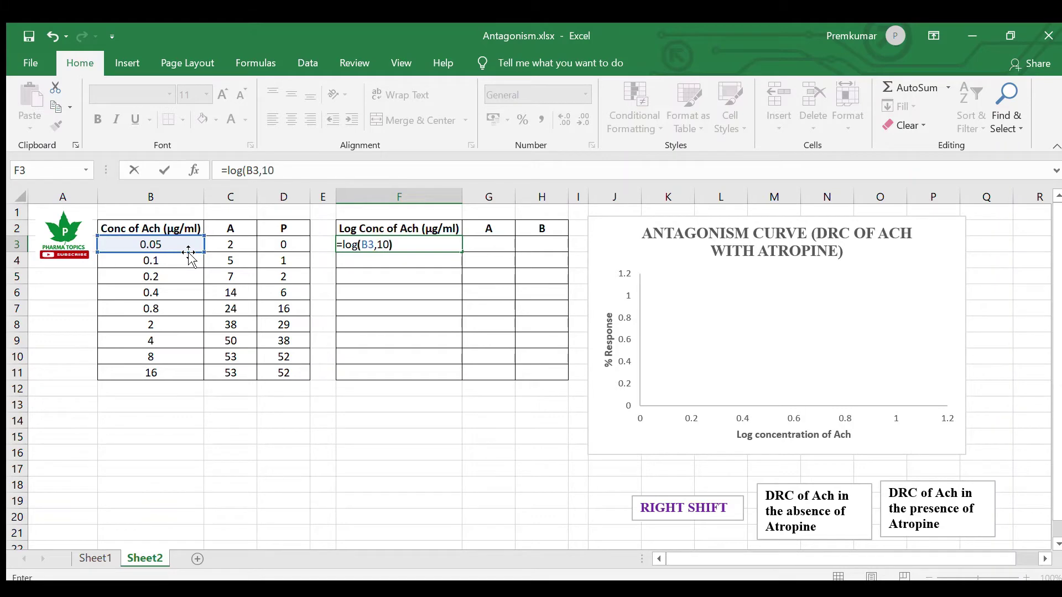
text())
key(Return)
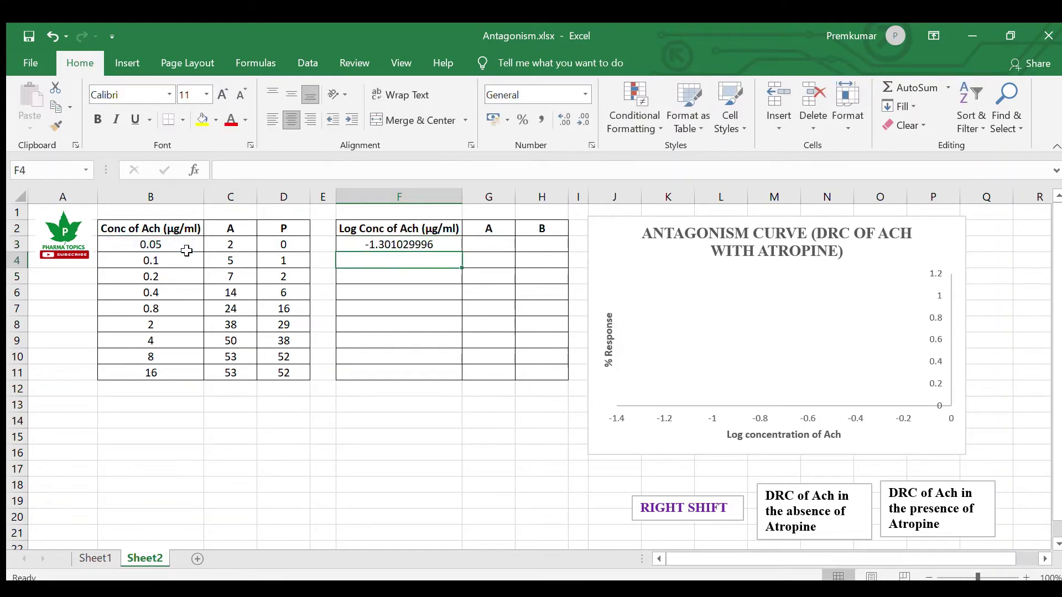
click(391, 245)
drag(462, 253, 462, 378)
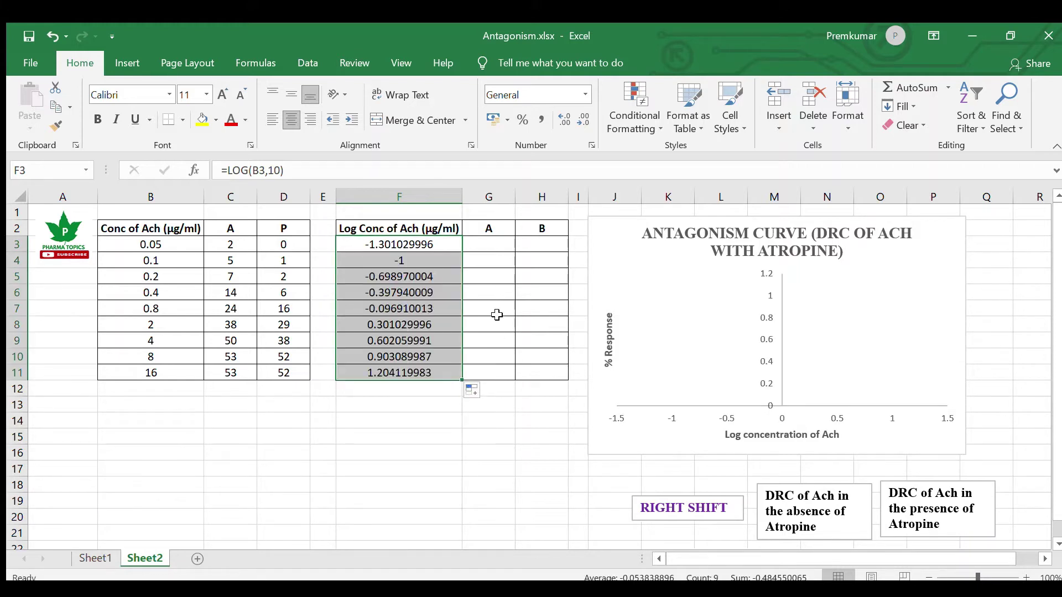
Step: Enter =(C3/53)*100 in G3 and fill it down to G11
click(490, 243)
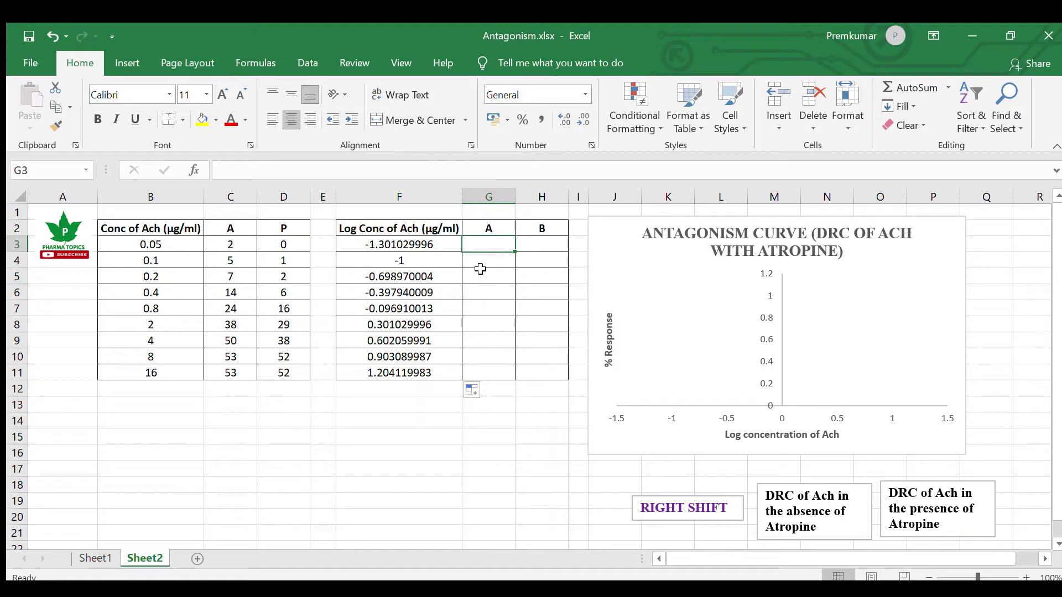
text(=)
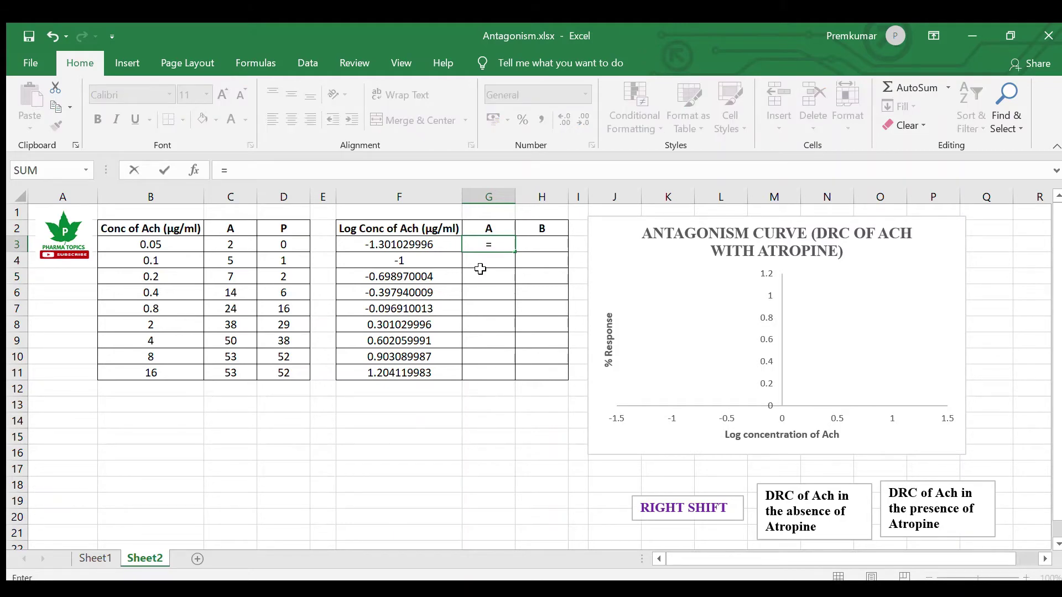
click(231, 244)
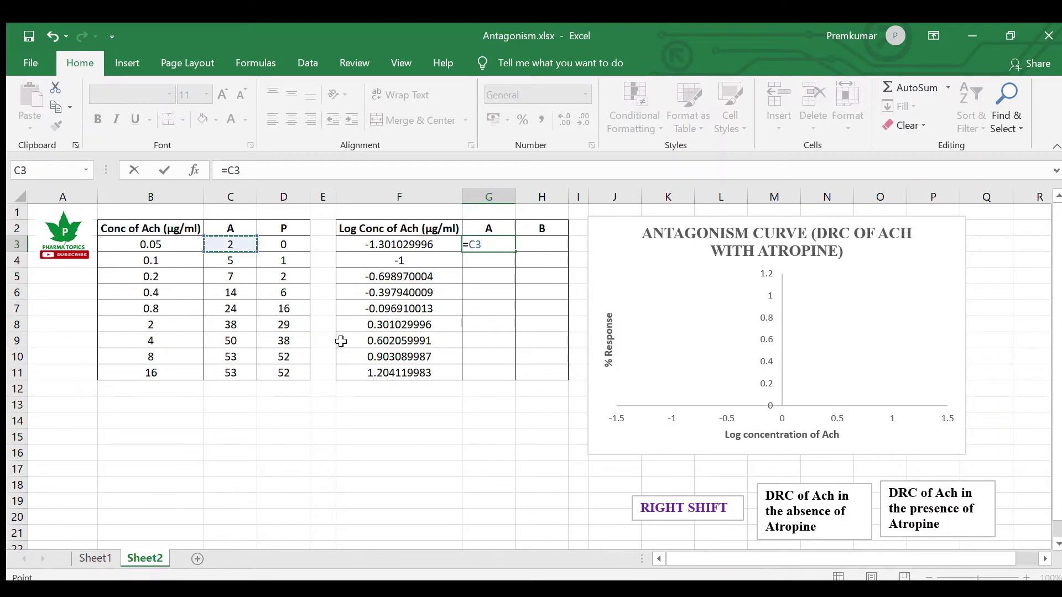
text(/53)
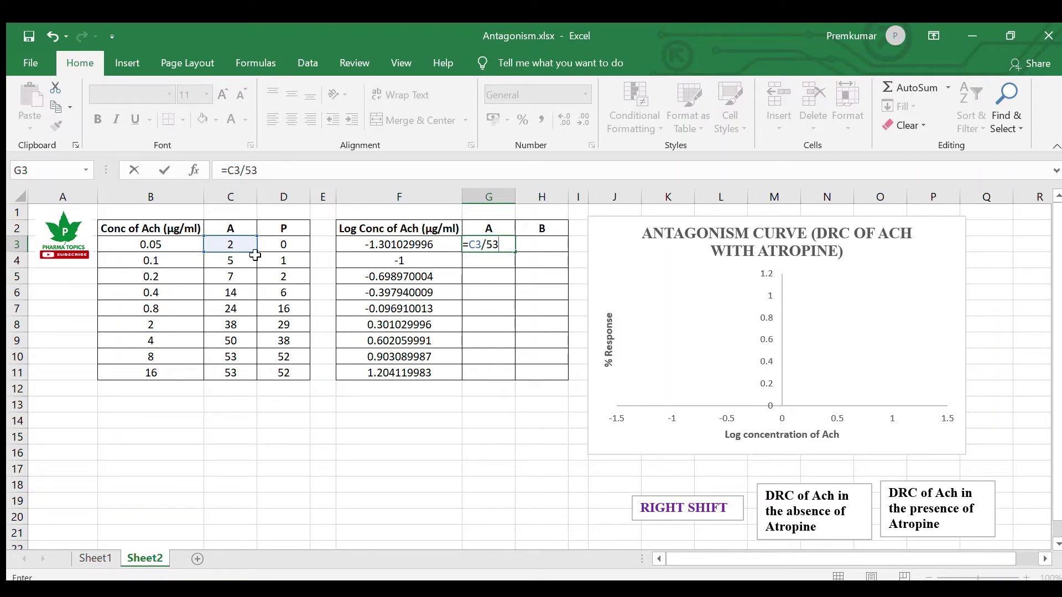
click(228, 170)
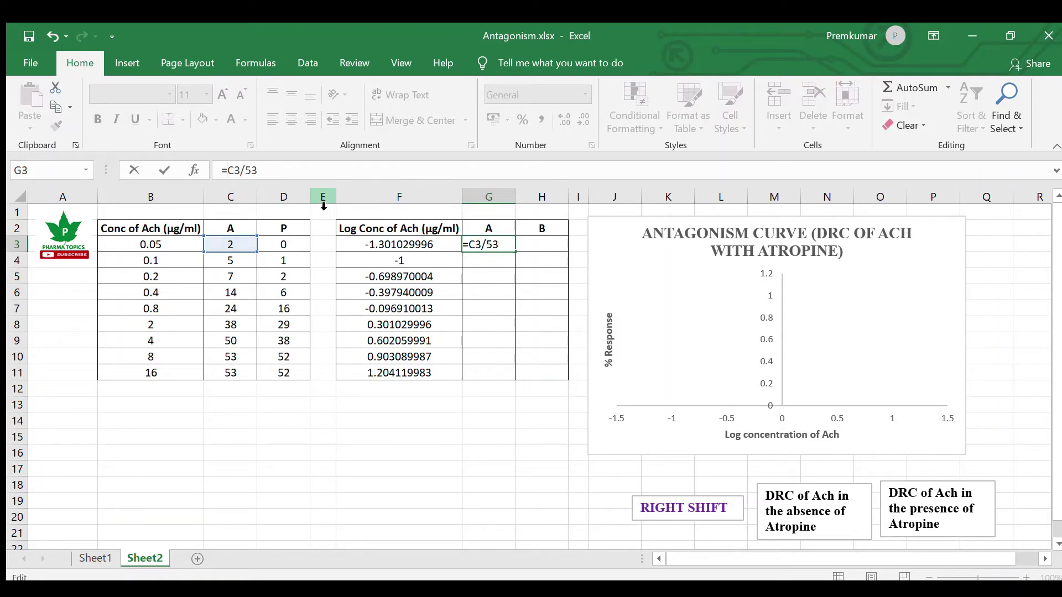
text(()
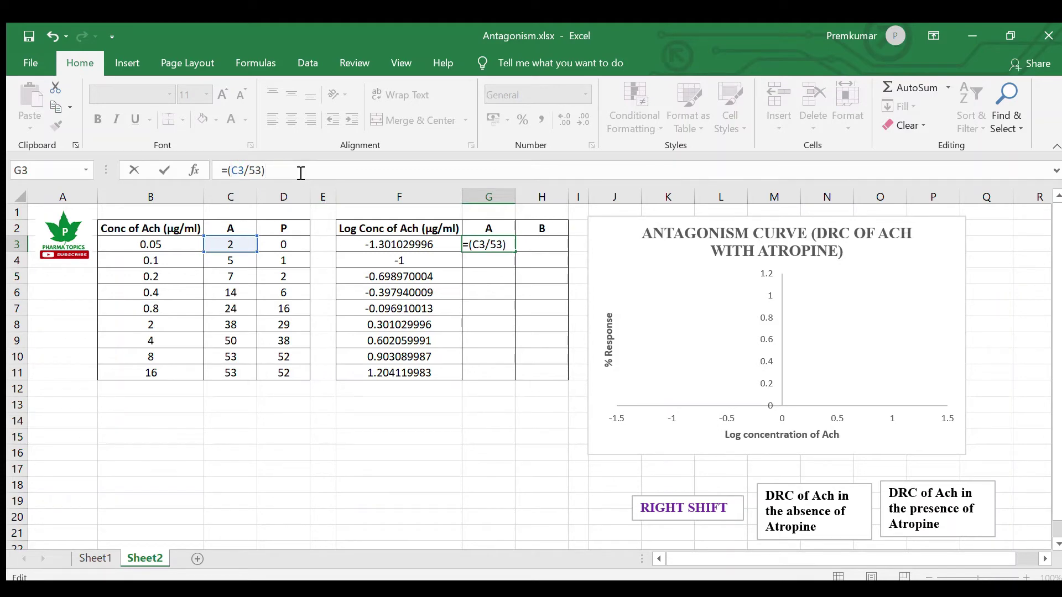
text(100)
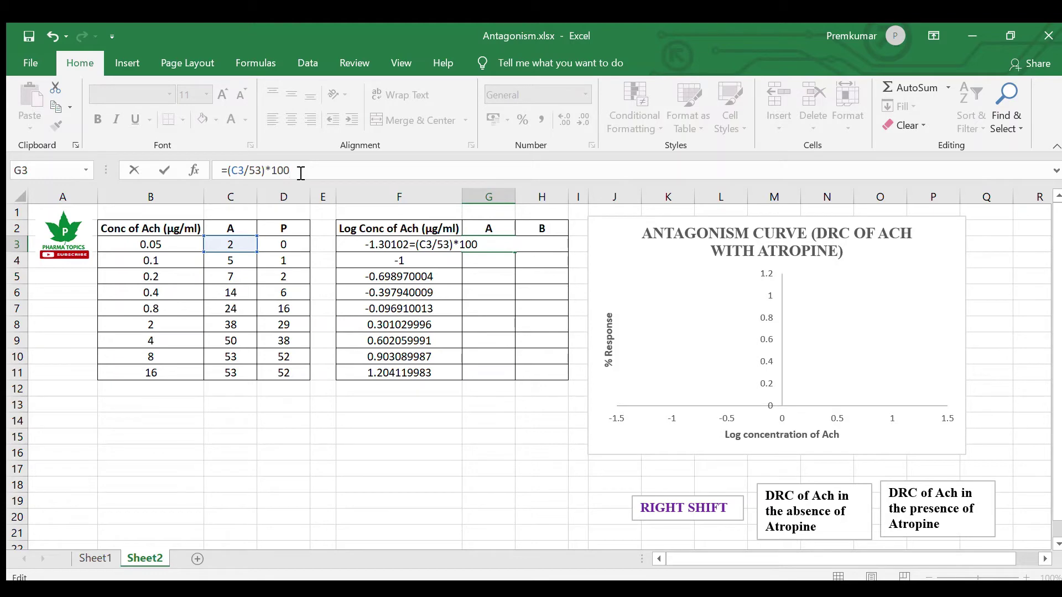
key(Return)
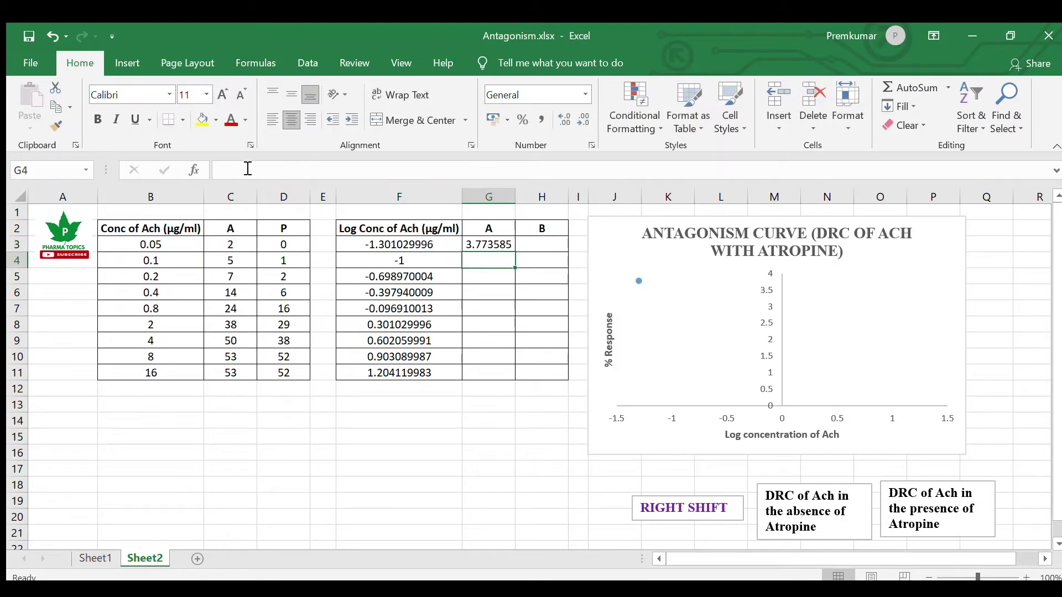
click(498, 241)
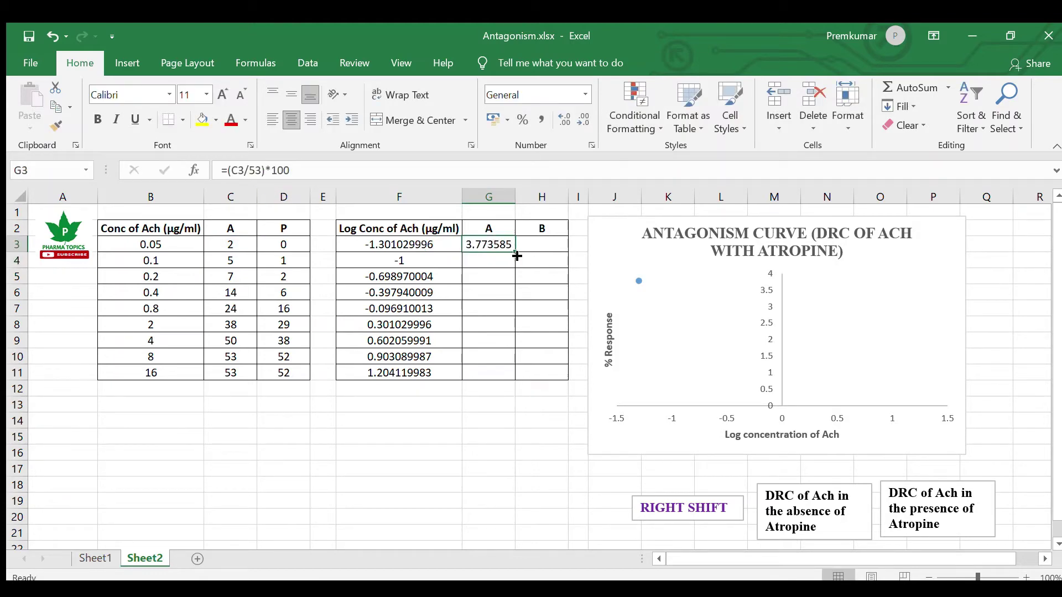
drag(515, 252, 518, 378)
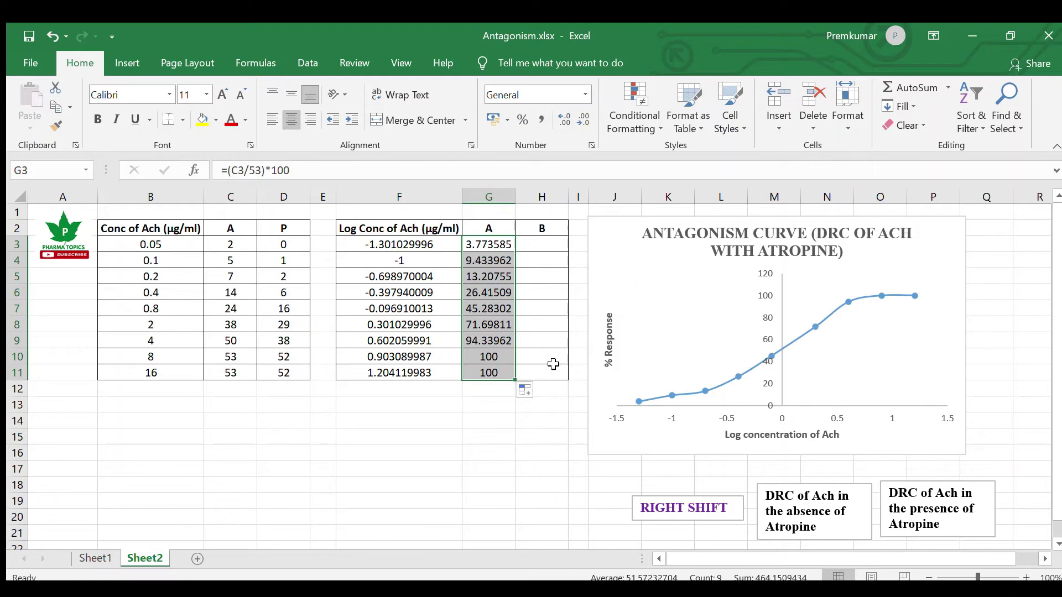
Step: Enter =(D3/52)*100 in H3 and fill it down to H11
click(545, 244)
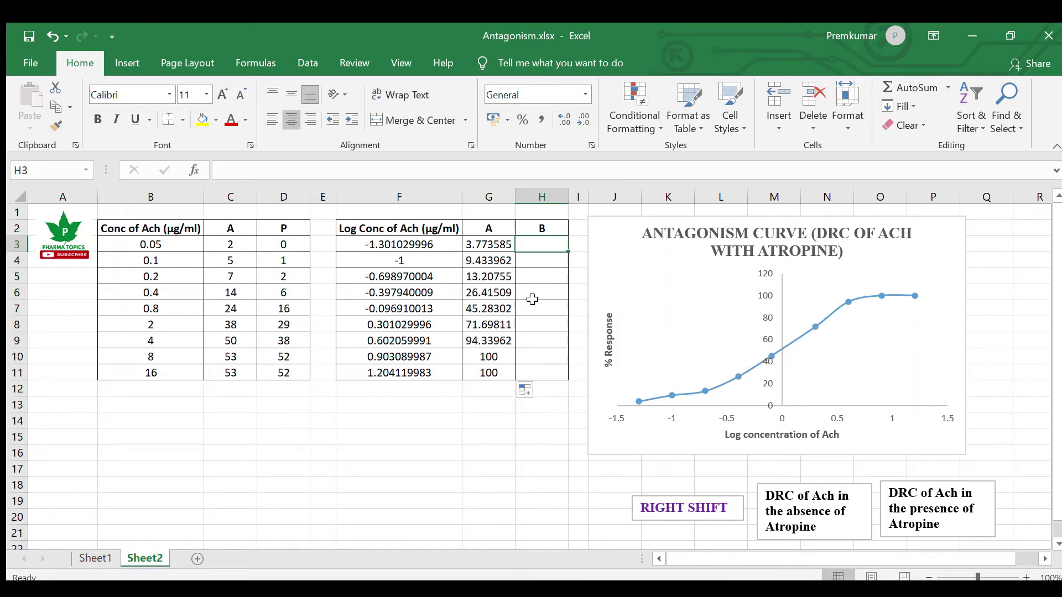
text(=)
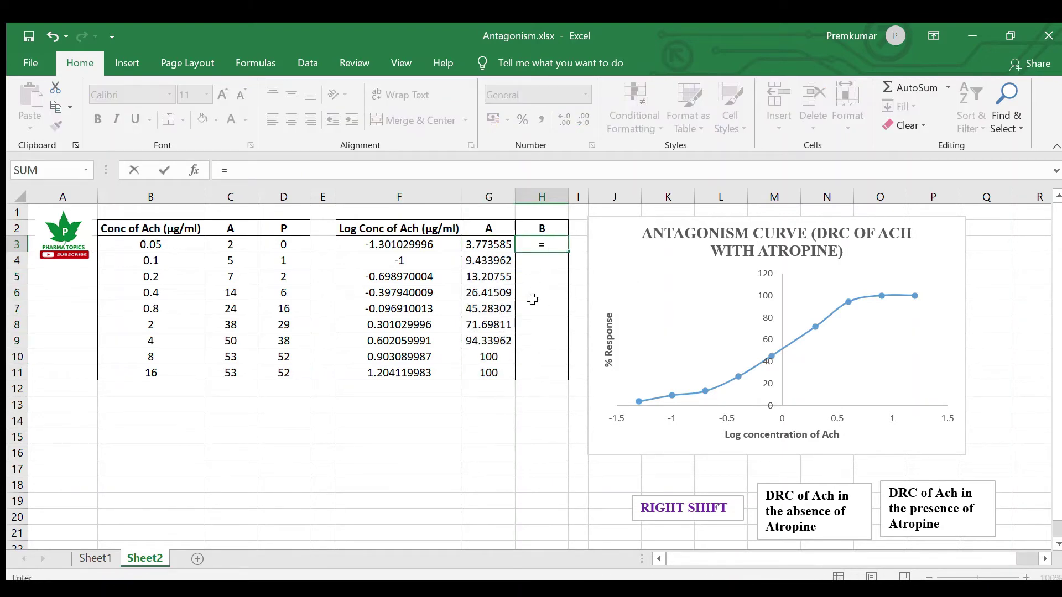
click(287, 244)
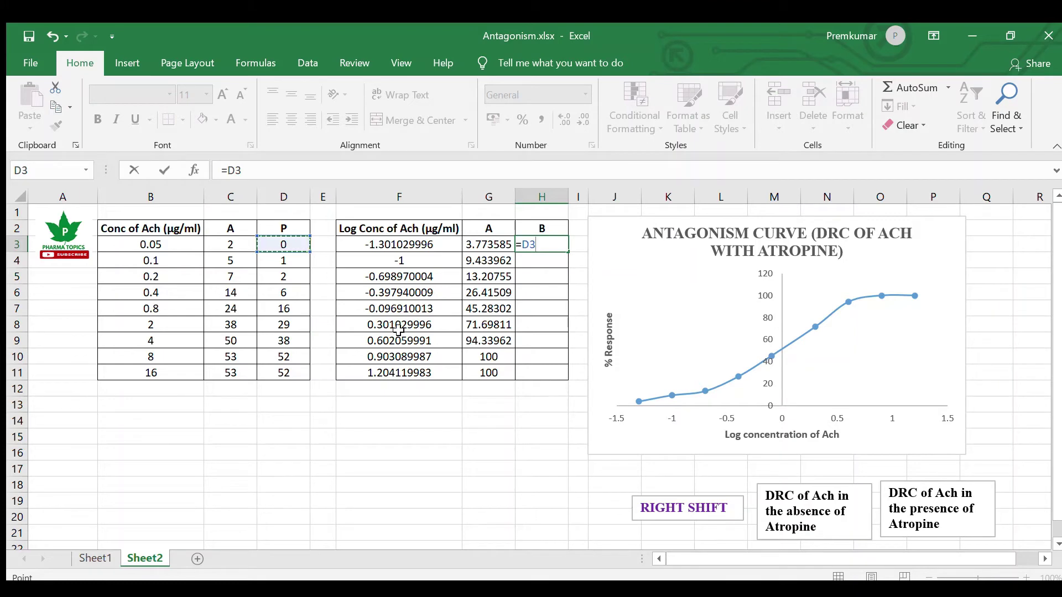
text(/52)
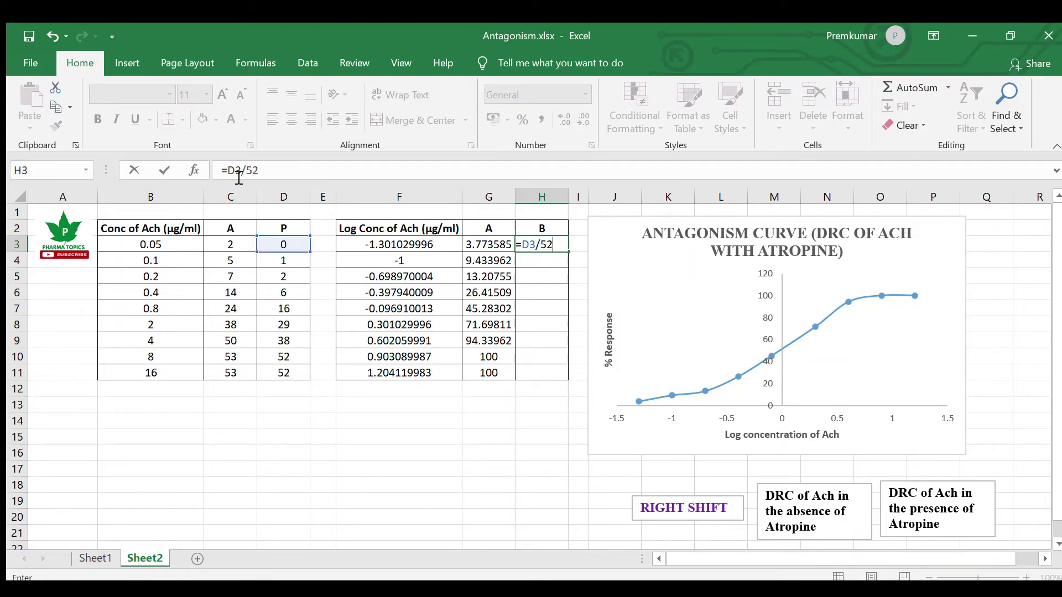
click(228, 171)
text(()
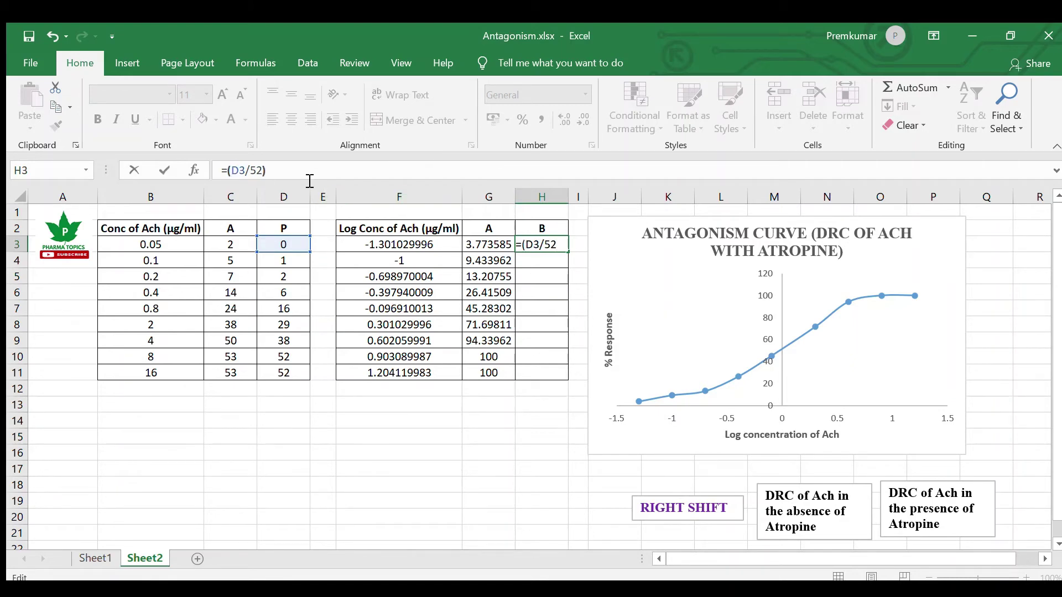
text(100)
key(Return)
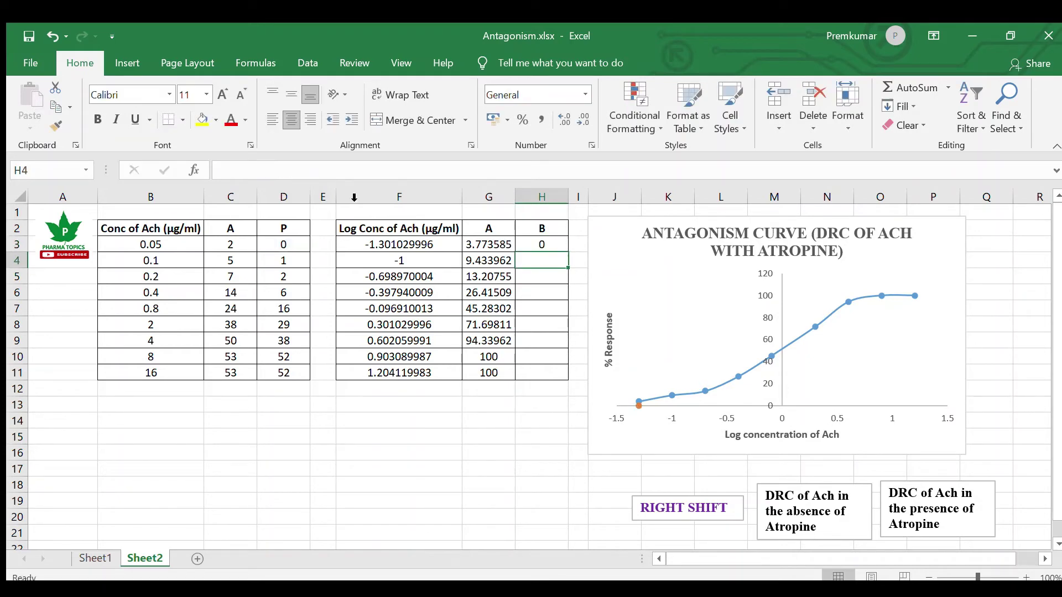
click(548, 244)
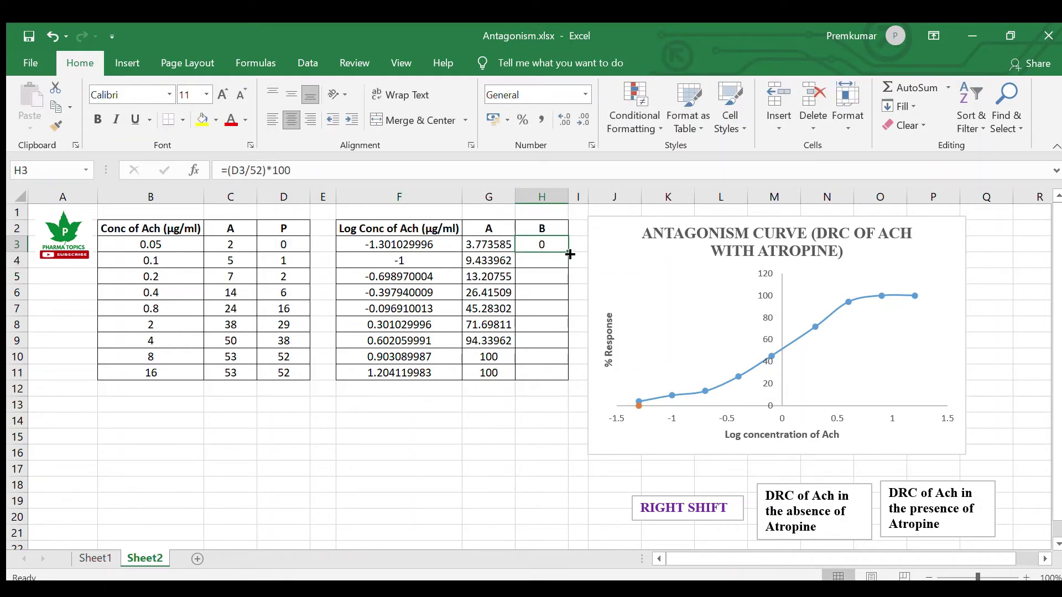
drag(570, 254, 571, 380)
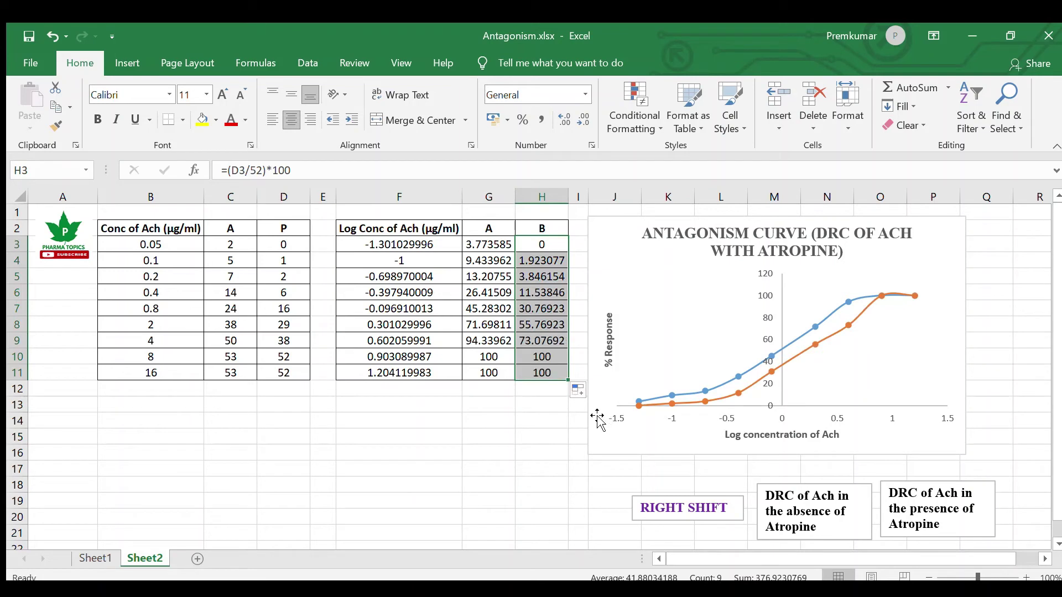
Step: Move the atropine-presence label beside the orange curve, the absence label upper-left, and RIGHT SHIFT near the curve tops
click(541, 437)
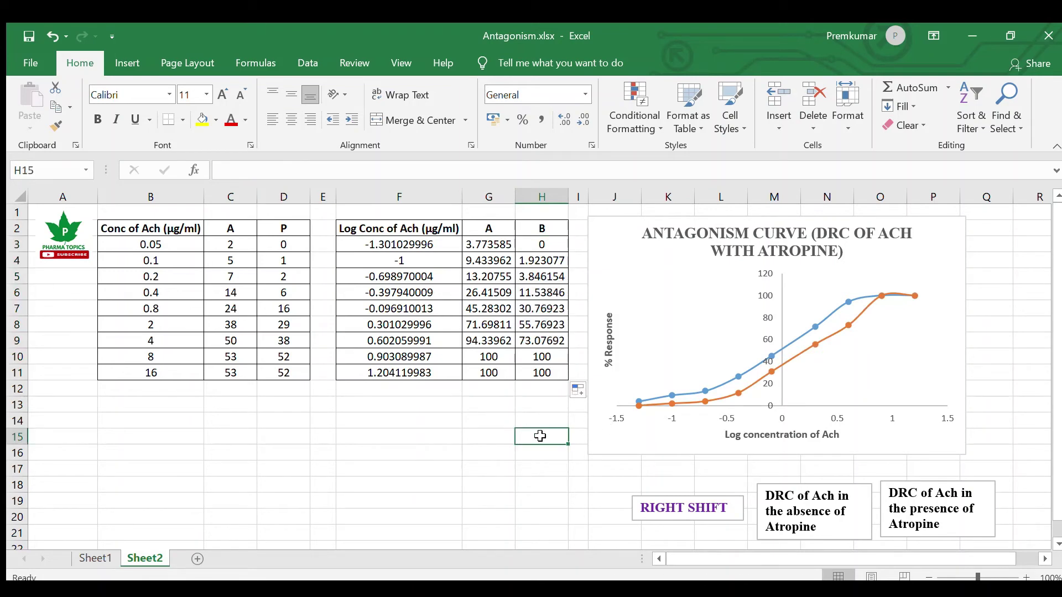
click(978, 488)
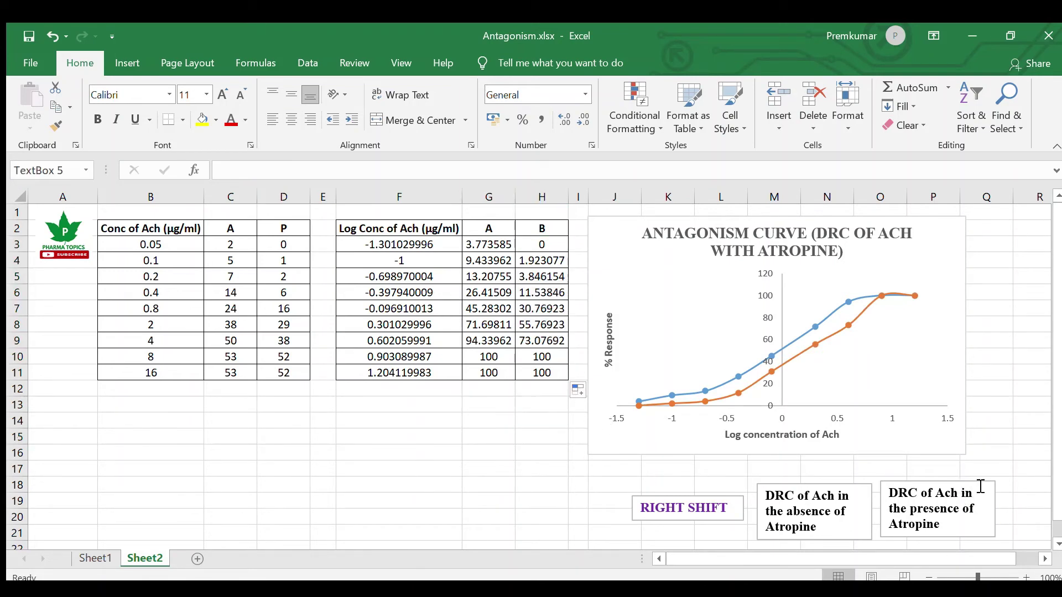
drag(986, 481, 934, 344)
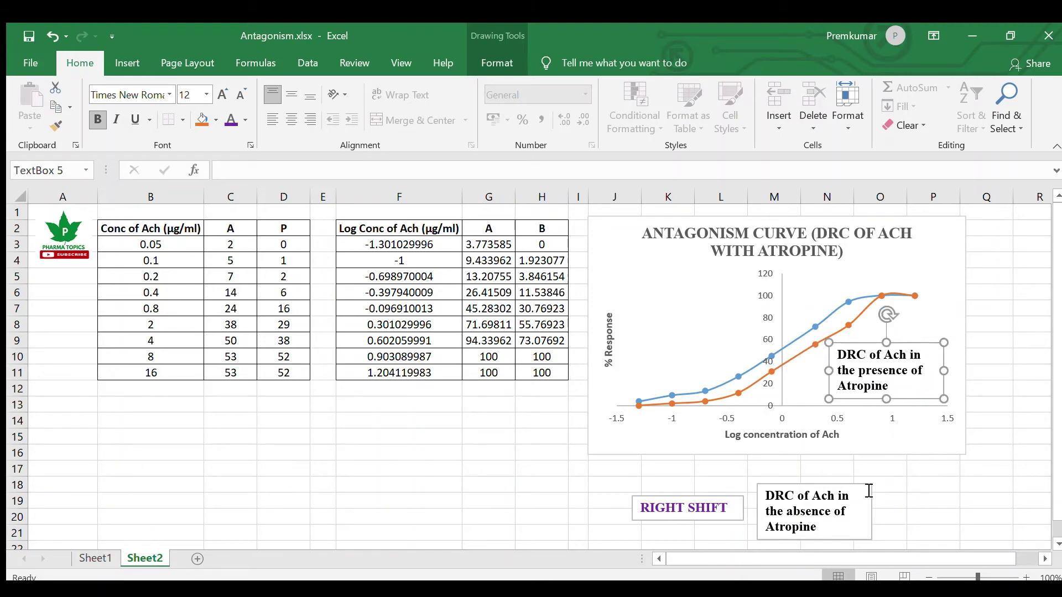
click(855, 489)
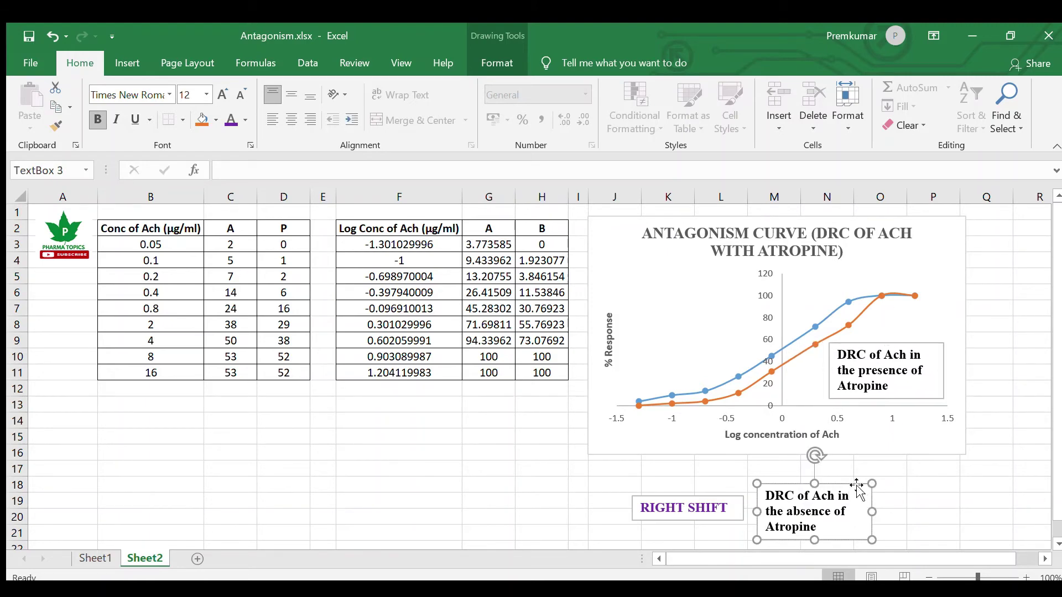
mouse_move(857, 484)
mouse_down()
mouse_move(746, 293)
mouse_move(728, 290)
mouse_move(730, 310)
mouse_up()
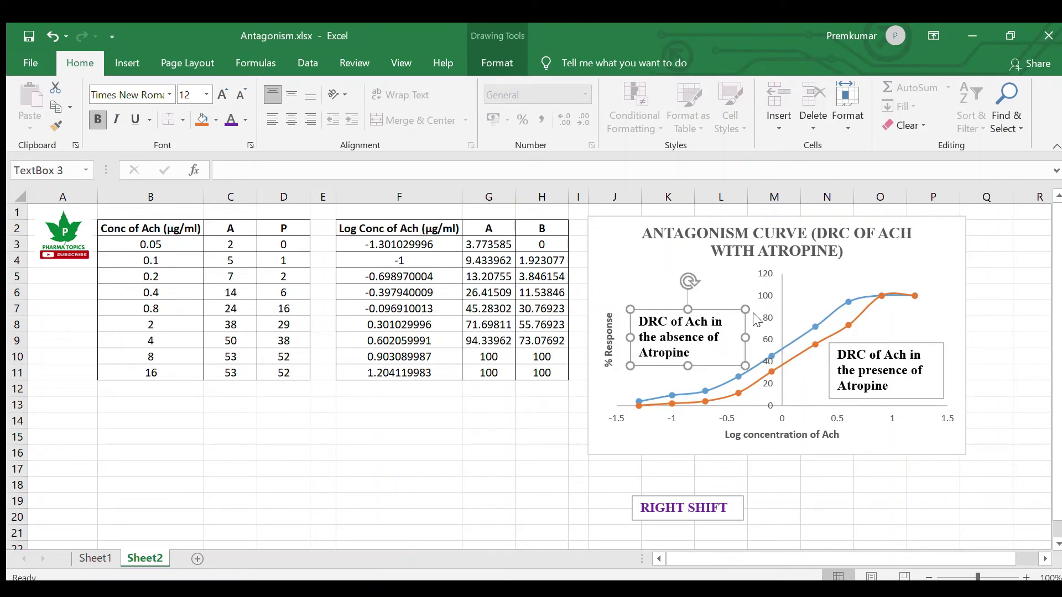
click(940, 481)
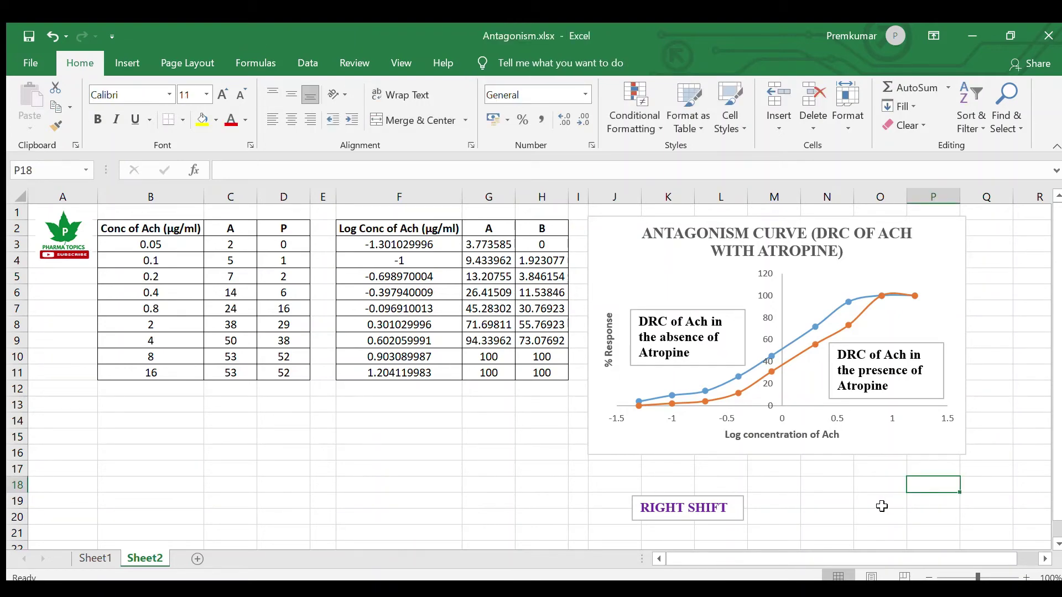
click(737, 506)
drag(737, 501, 973, 312)
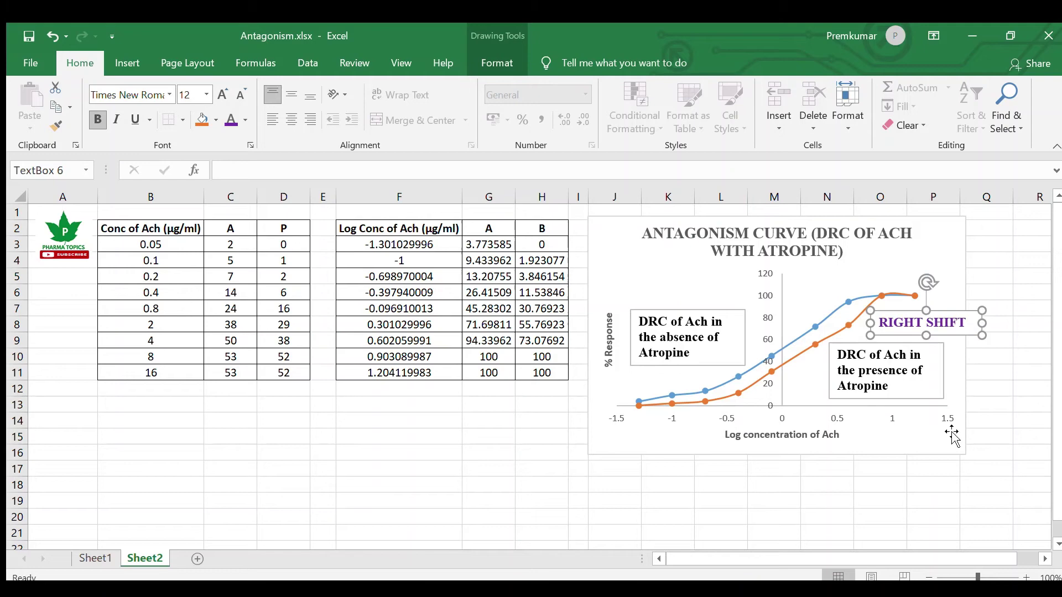
click(901, 502)
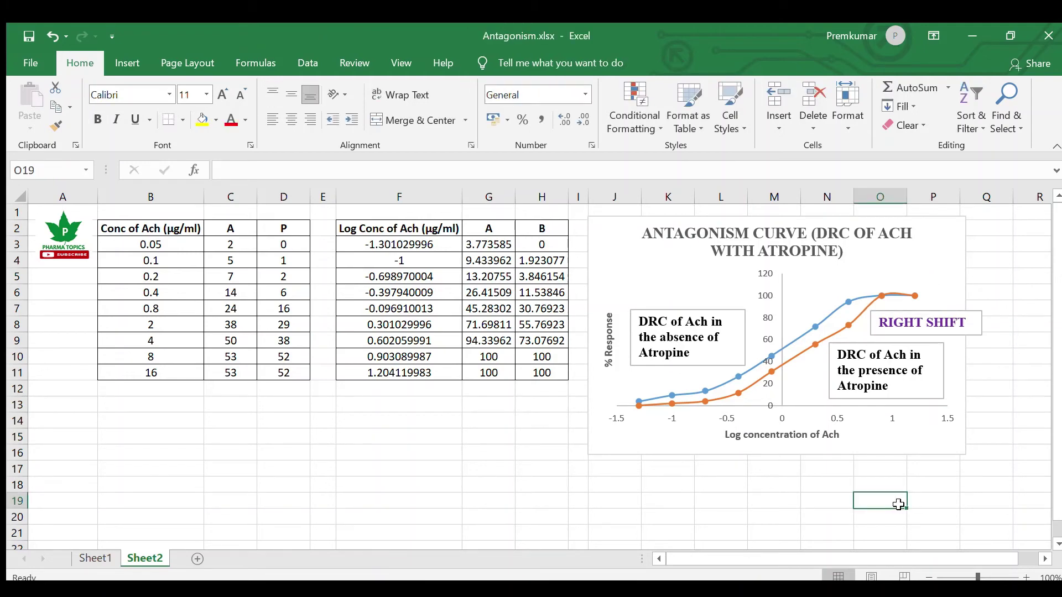